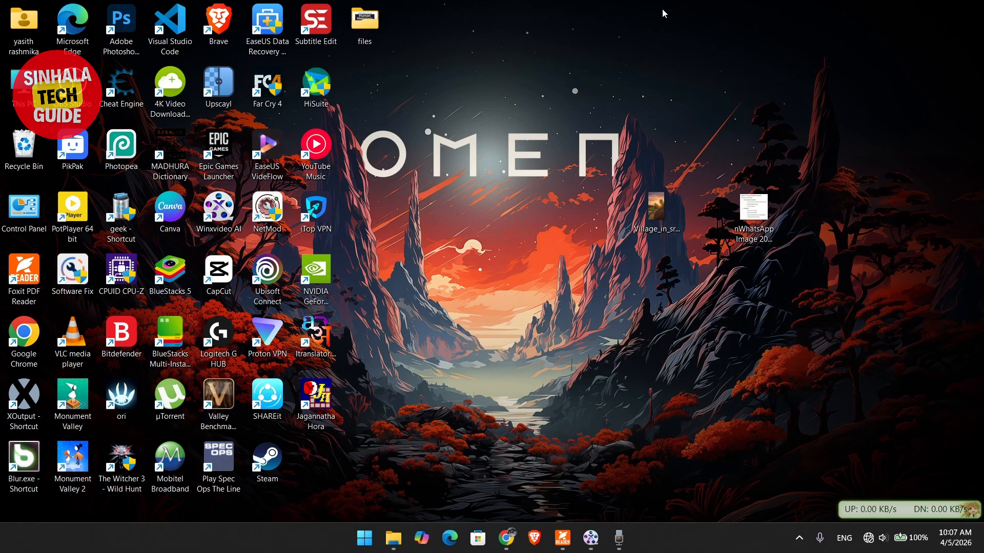
{"action": "left_click", "coordinate": [882, 538]}
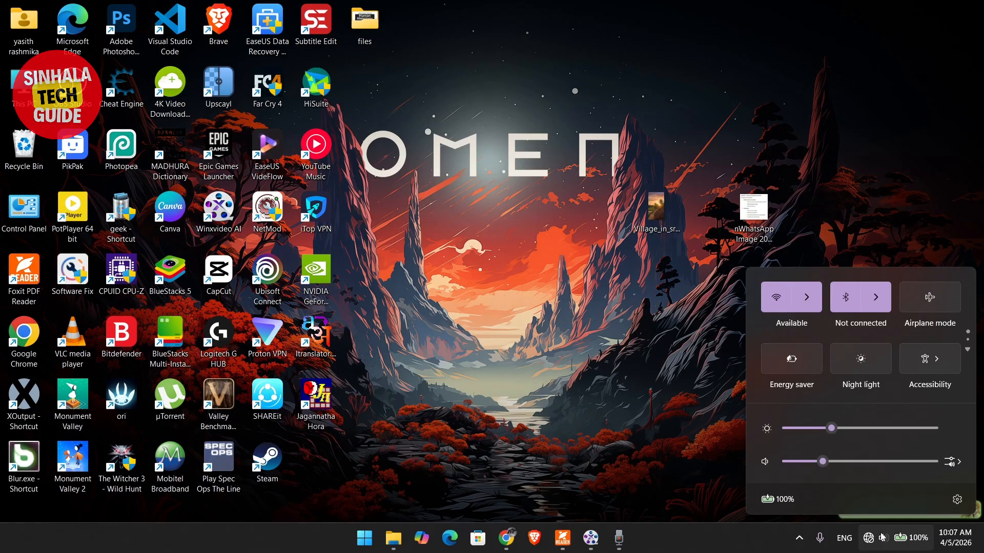
{"action": "left_click", "coordinate": [547, 340]}
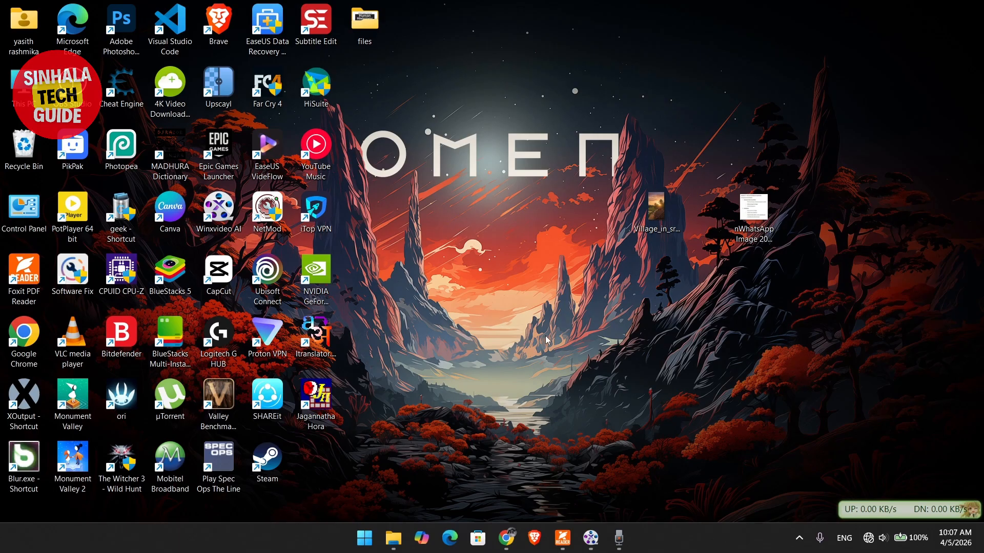
Open the Village_in_sri_lanka sunset PNG from the desktop and start editing it.
{"action": "left_click", "coordinate": [660, 222]}
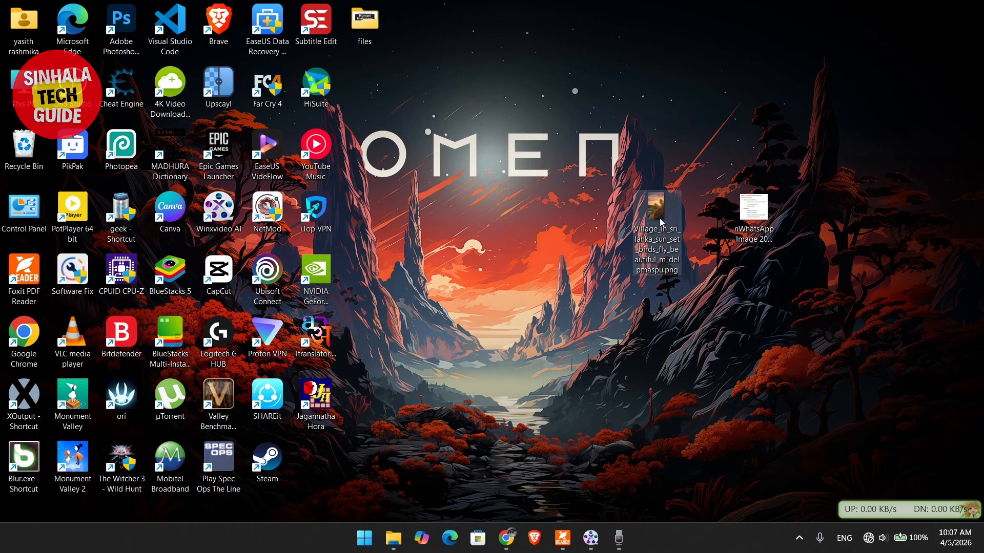
{"action": "double_click", "coordinate": [660, 222]}
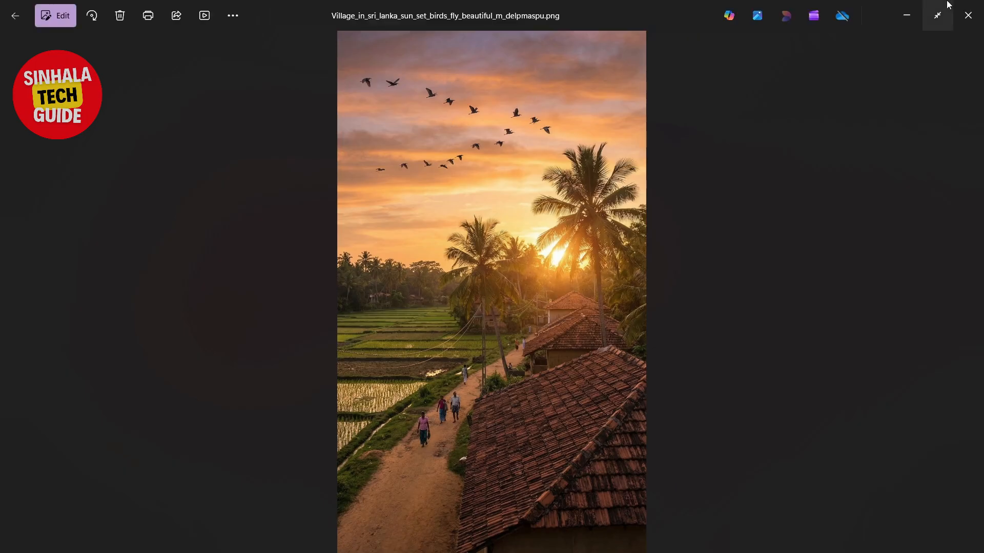
{"action": "left_click", "coordinate": [55, 17]}
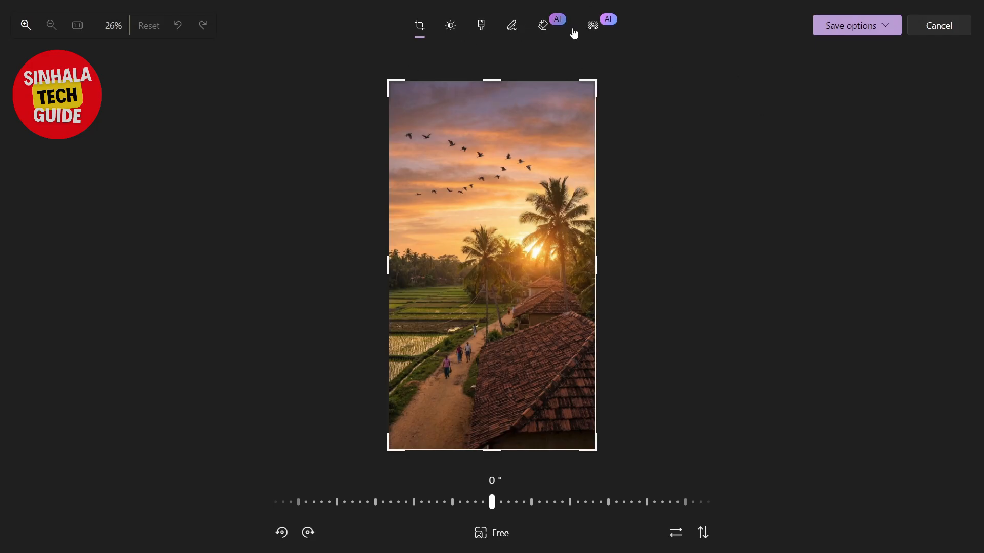
Remove the leftmost bird of the lower row in the sky using Generative Erase.
{"action": "left_click", "coordinate": [548, 26]}
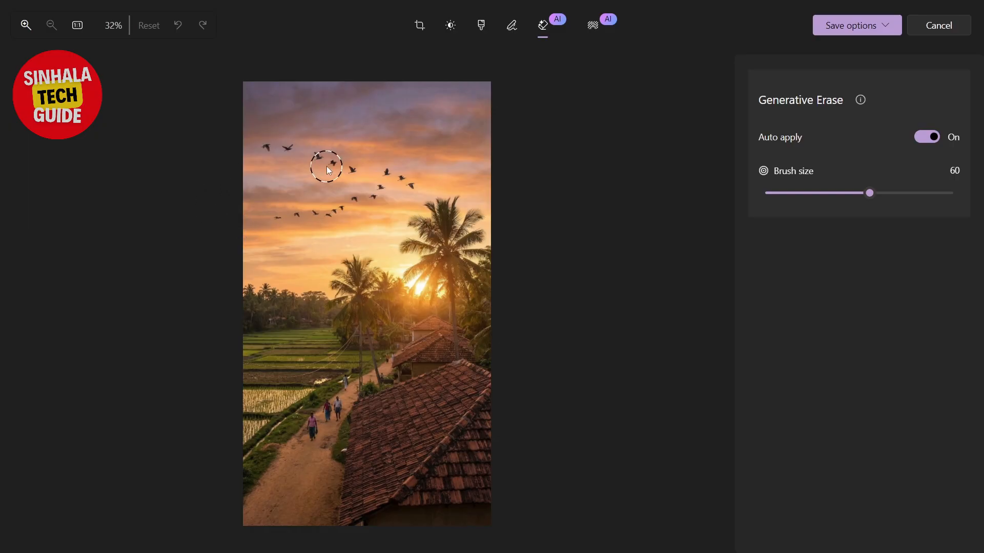
{"action": "scroll", "coordinate": [326, 169], "scroll_direction": "up", "scroll_amount": 5}
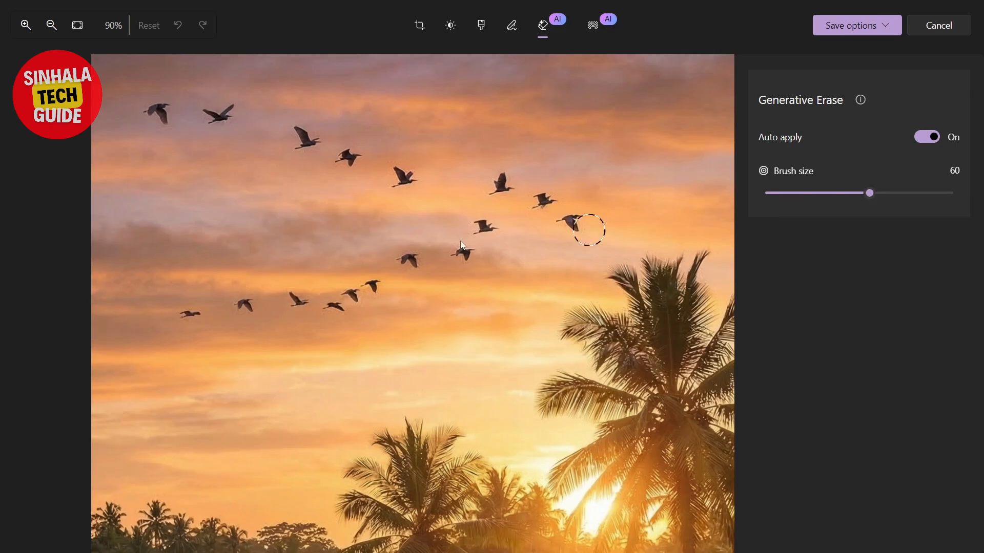
{"action": "left_click", "coordinate": [191, 316]}
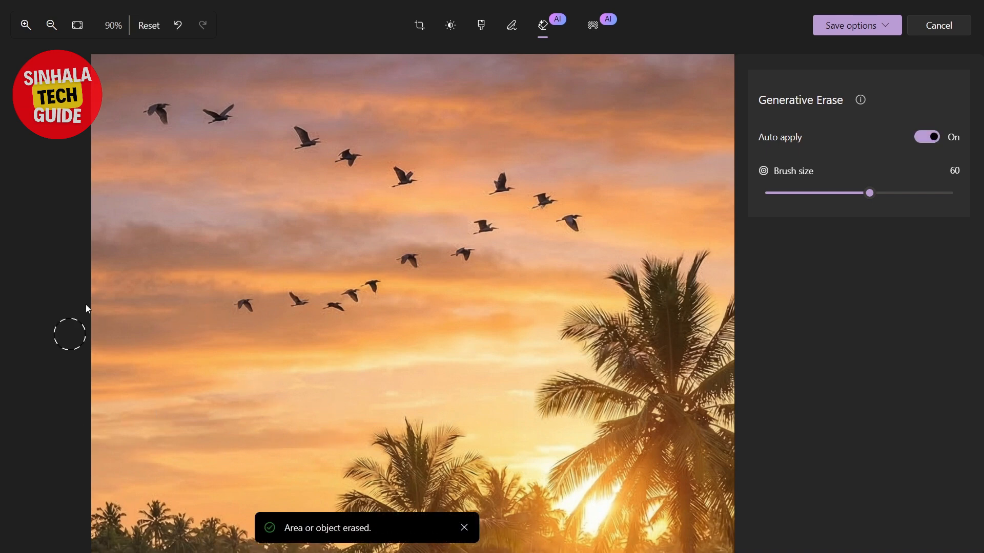
Try to erase the leftmost remaining bird of the lower row with brush size 85, and undo the erasure.
{"action": "scroll", "coordinate": [176, 319], "scroll_direction": "up", "scroll_amount": 5}
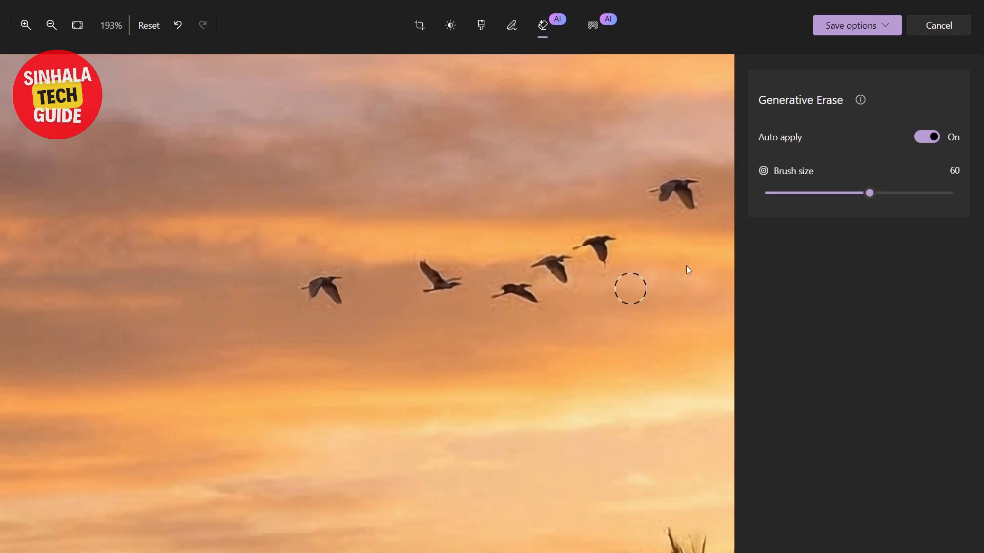
{"action": "left_click", "coordinate": [878, 194]}
{"action": "mouse_move", "coordinate": [878, 194]}
{"action": "left_mouse_down"}
{"action": "mouse_move", "coordinate": [940, 195]}
{"action": "mouse_move", "coordinate": [901, 196]}
{"action": "mouse_move", "coordinate": [921, 197]}
{"action": "left_mouse_up"}
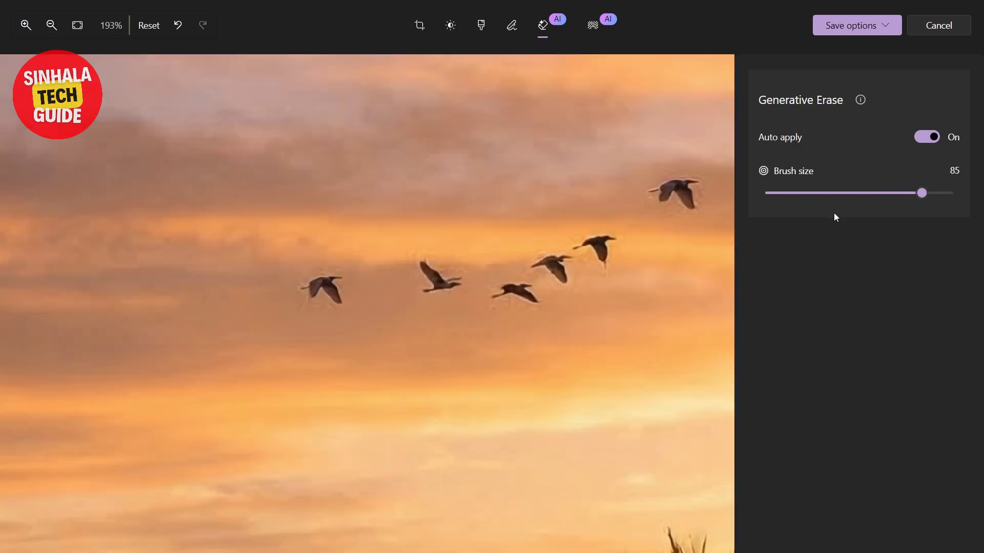
{"action": "left_click", "coordinate": [326, 292]}
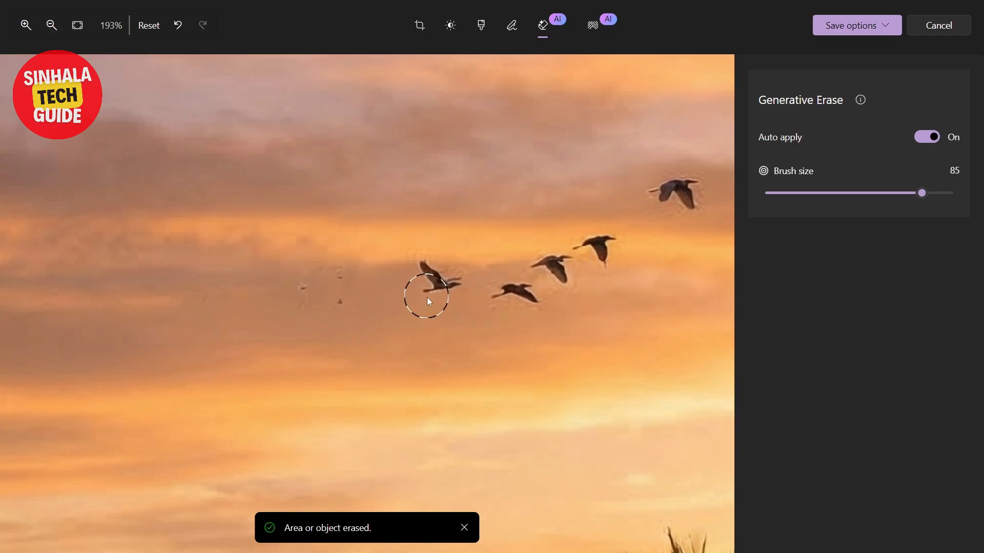
{"action": "left_click", "coordinate": [177, 25]}
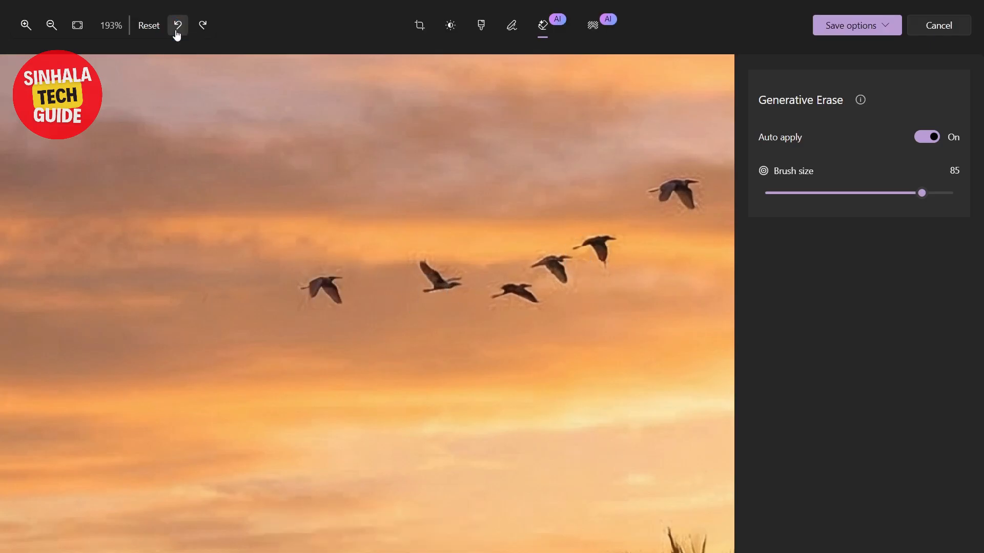
Set the brush size to 94 and erase the leftmost remaining bird of the lower row along with its leftover specks.
{"action": "left_click", "coordinate": [933, 193]}
{"action": "left_click_drag", "start_coordinate": [932, 193], "coordinate": [941, 193]}
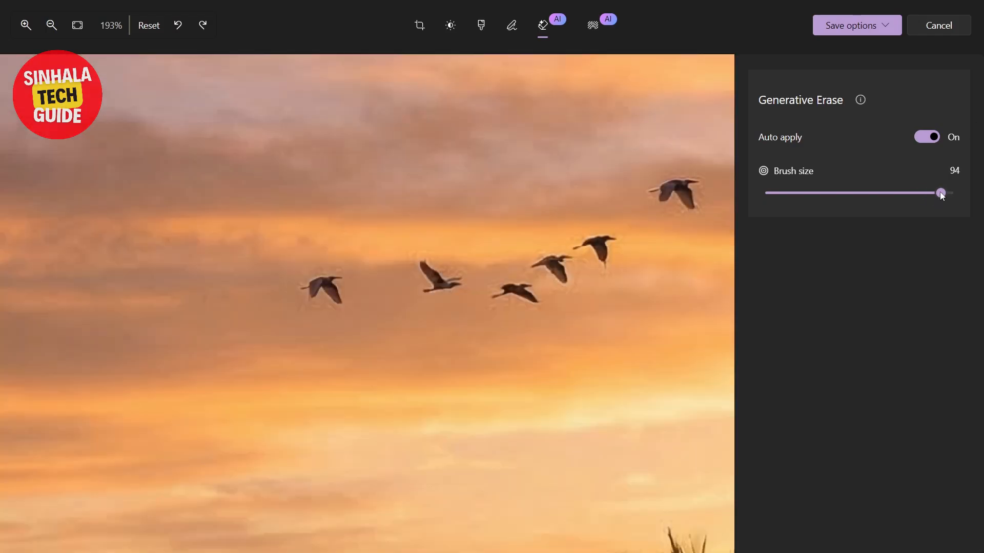
{"action": "left_click", "coordinate": [324, 294]}
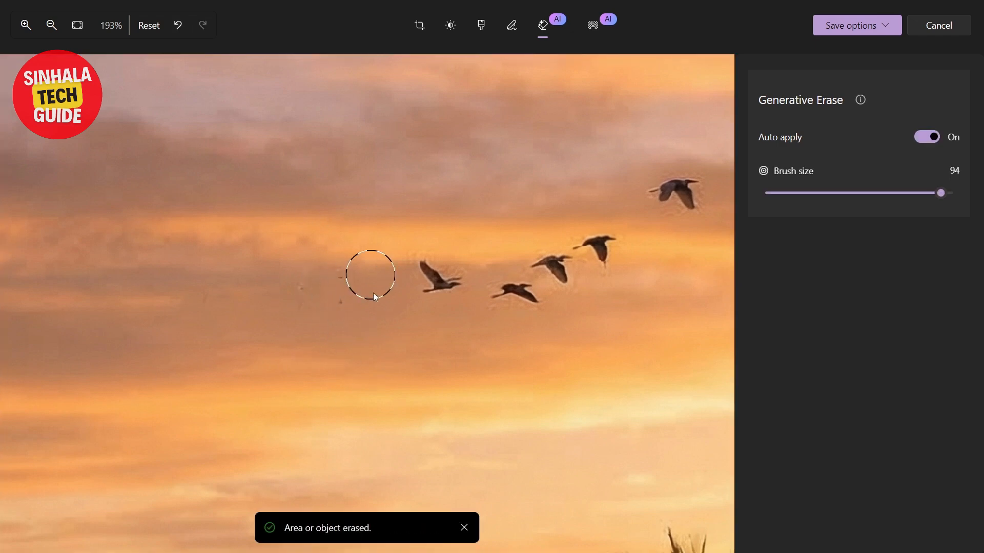
{"action": "mouse_move", "coordinate": [337, 282]}
{"action": "left_mouse_down"}
{"action": "mouse_move", "coordinate": [358, 288]}
{"action": "mouse_move", "coordinate": [319, 284]}
{"action": "left_mouse_up"}
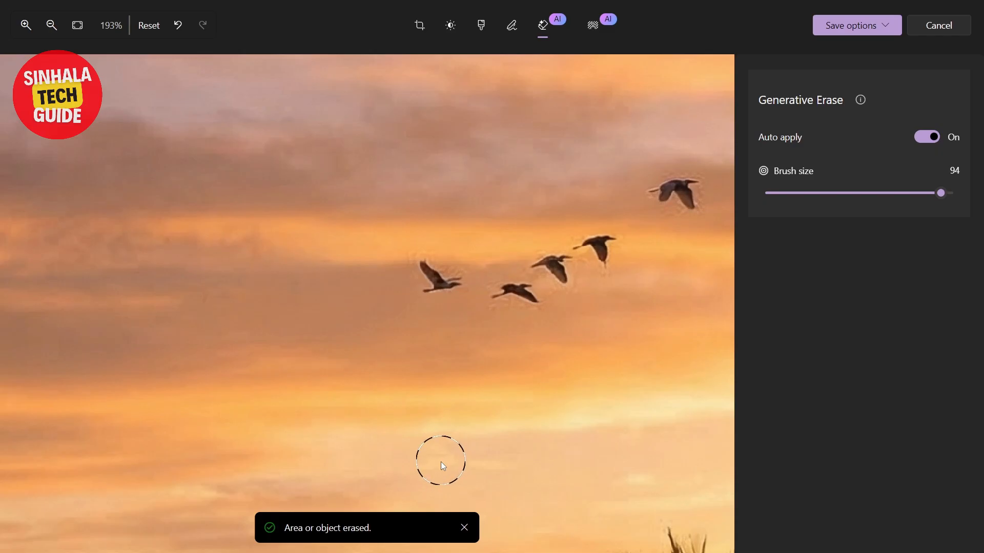
Have the AI background tool select the background of the village image.
{"action": "scroll", "coordinate": [443, 465], "scroll_direction": "down", "scroll_amount": 4}
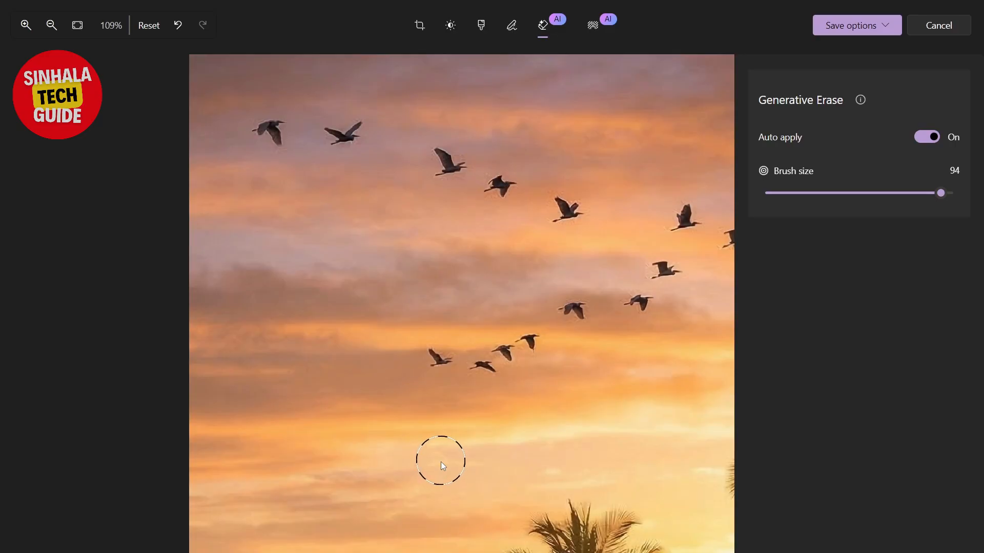
{"action": "scroll", "coordinate": [443, 466], "scroll_direction": "down", "scroll_amount": 5}
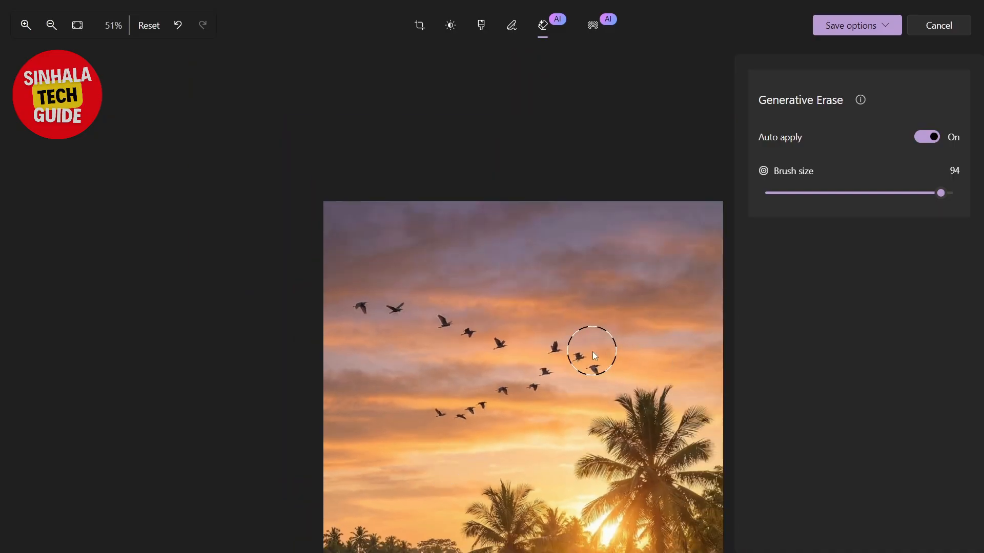
{"action": "scroll", "coordinate": [592, 352], "scroll_direction": "down", "scroll_amount": 3}
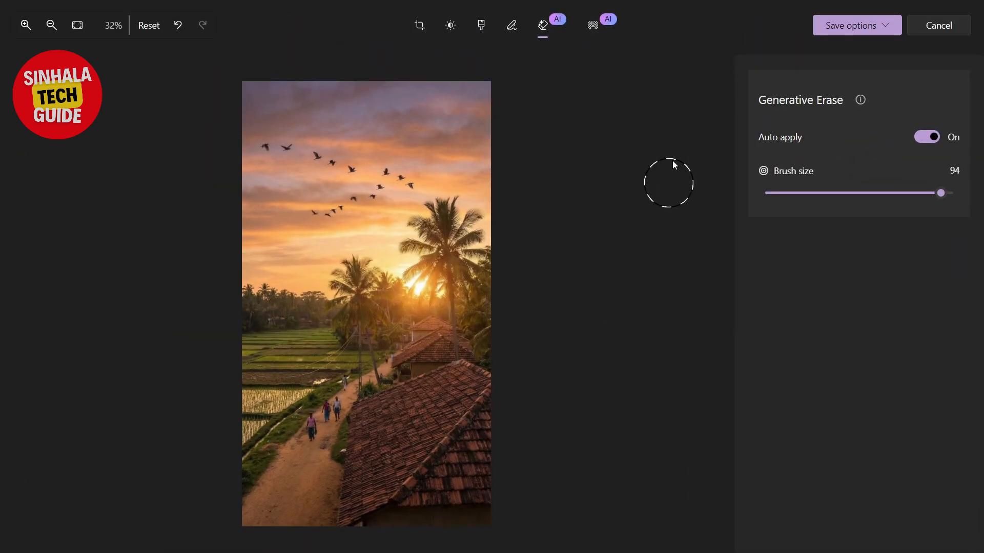
{"action": "left_click", "coordinate": [593, 27]}
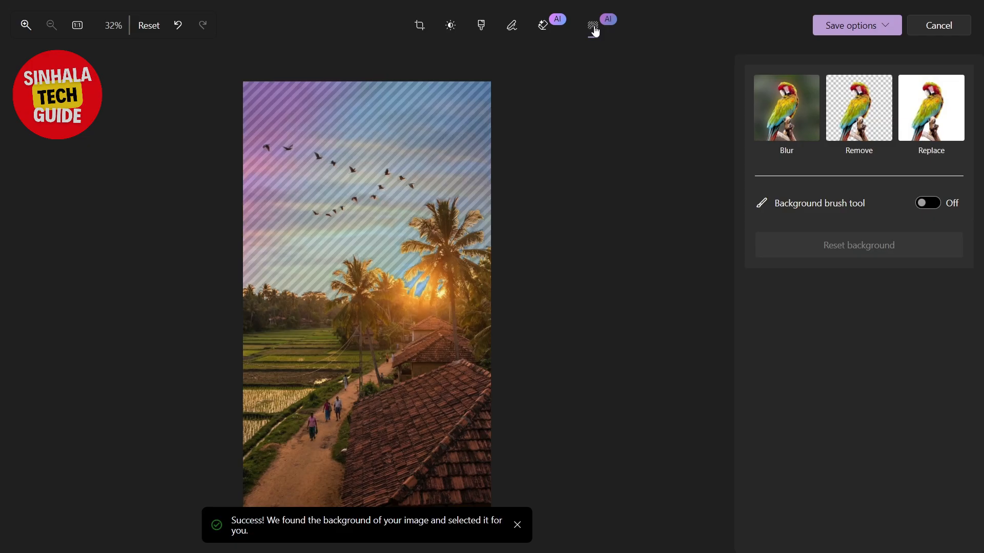
Try blurring the background at intensity 91, and try removing it completely.
{"action": "left_click", "coordinate": [789, 117]}
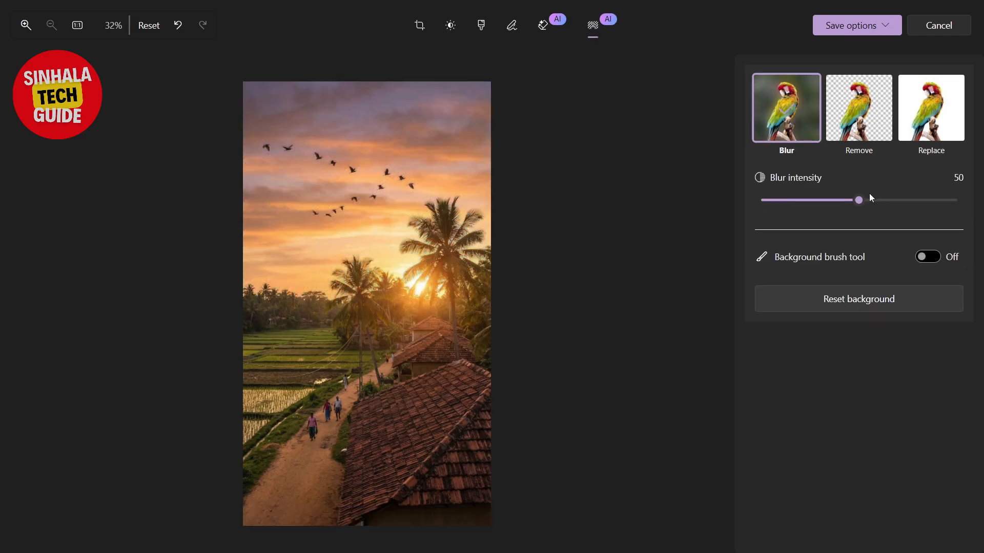
{"action": "left_click_drag", "start_coordinate": [859, 200], "coordinate": [940, 208]}
{"action": "left_click", "coordinate": [931, 261]}
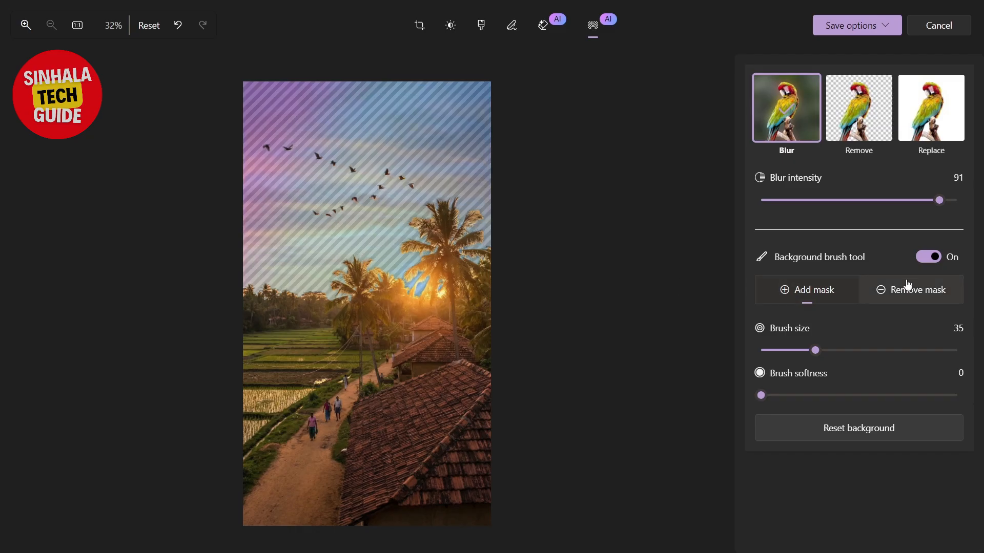
{"action": "left_click", "coordinate": [934, 259]}
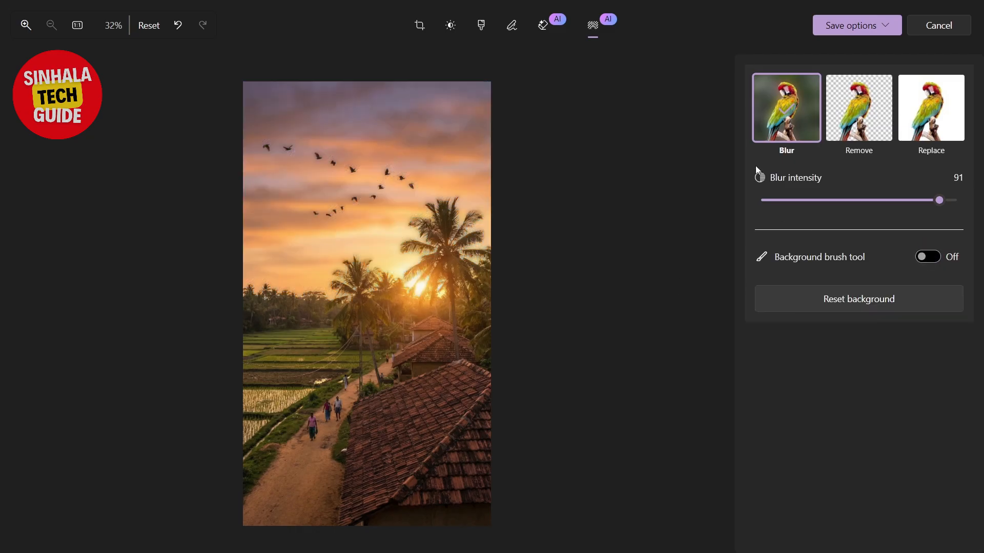
{"action": "left_click", "coordinate": [877, 126]}
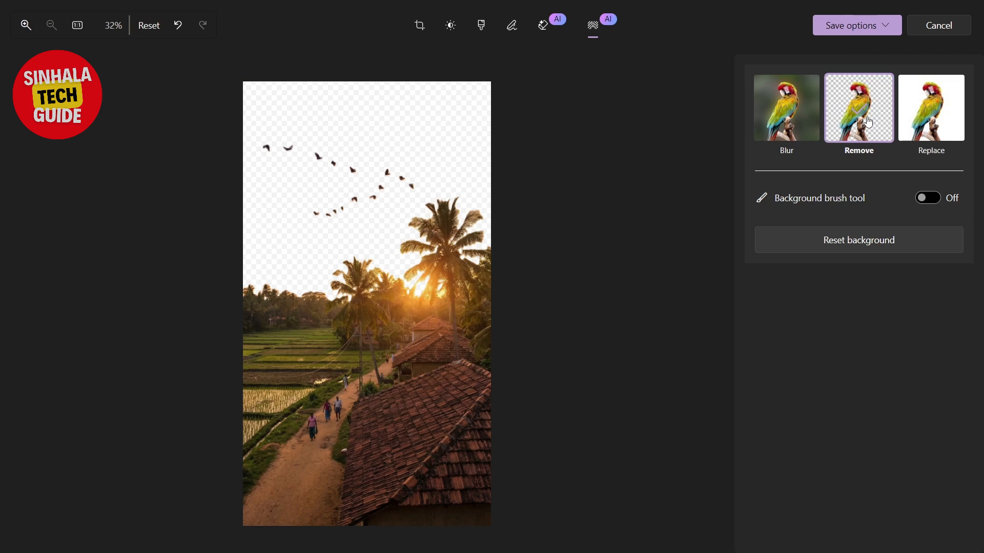
Replace the background with the solid pink colour c7a7a7, reapplying the replacement after a background reset.
{"action": "left_click", "coordinate": [934, 127]}
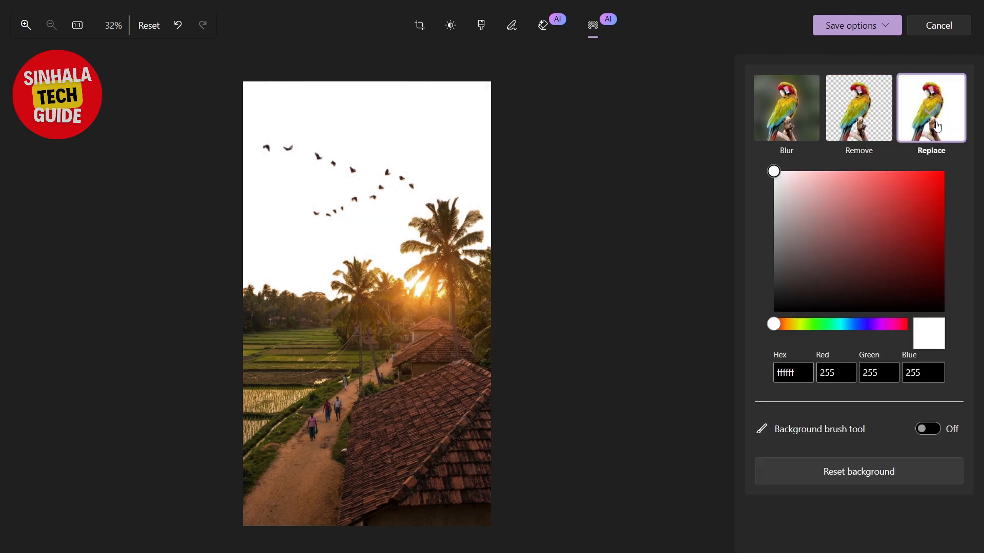
{"action": "left_click_drag", "start_coordinate": [796, 174], "coordinate": [801, 202]}
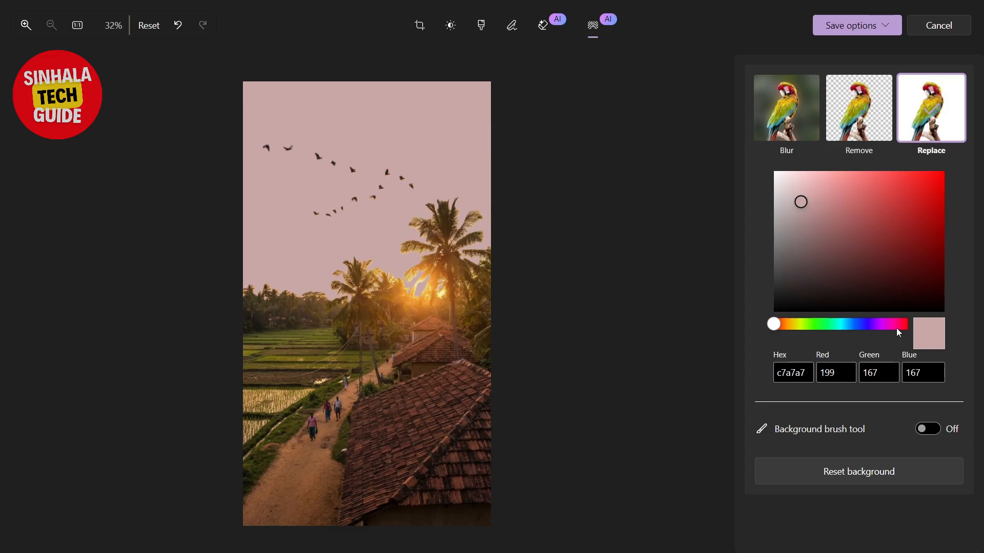
{"action": "left_click", "coordinate": [845, 476]}
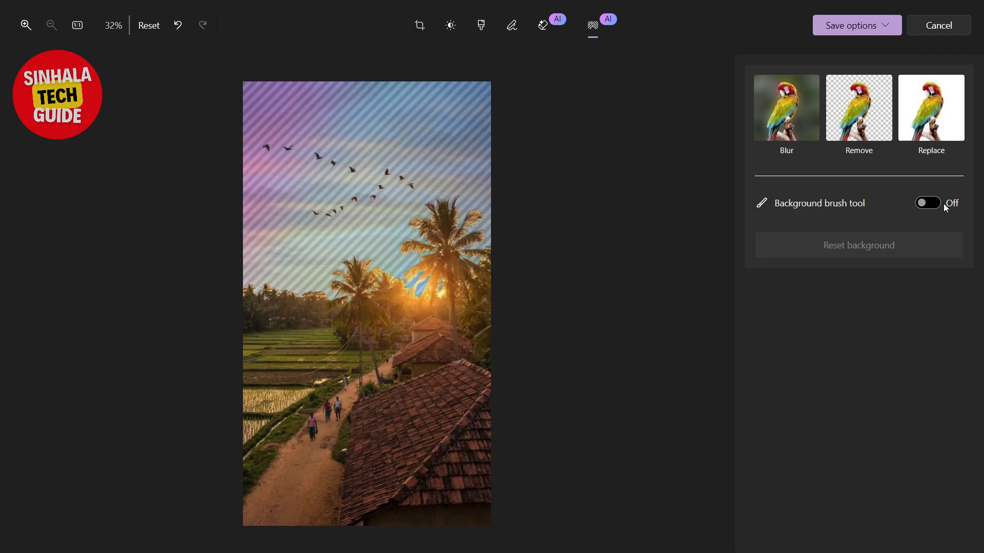
{"action": "left_click", "coordinate": [927, 124]}
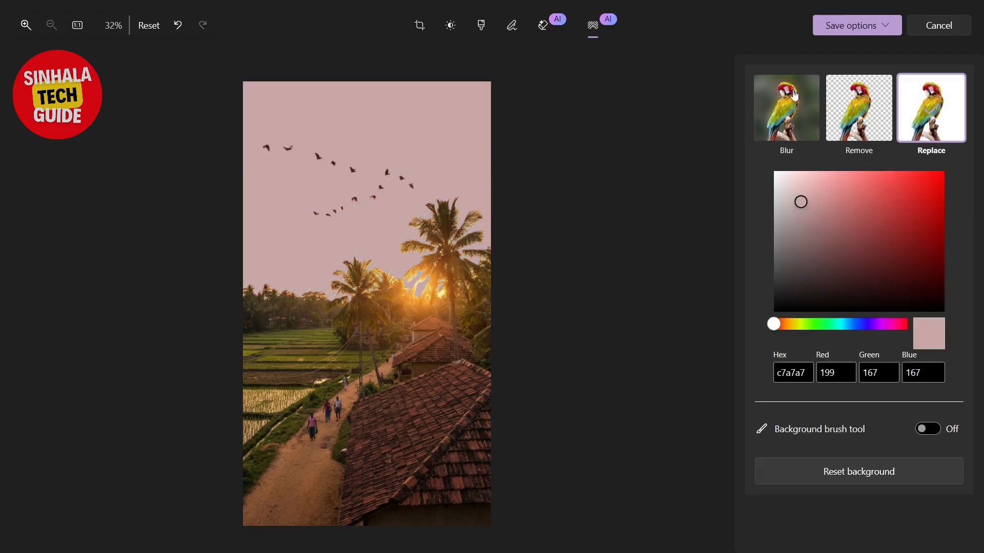
Save the edited image as a PNG copy on the Desktop named Village_in_sri_lanka_sun_set_birds_fly_beautiful_m_delpmaspuff.png and close it.
{"action": "left_click", "coordinate": [870, 27]}
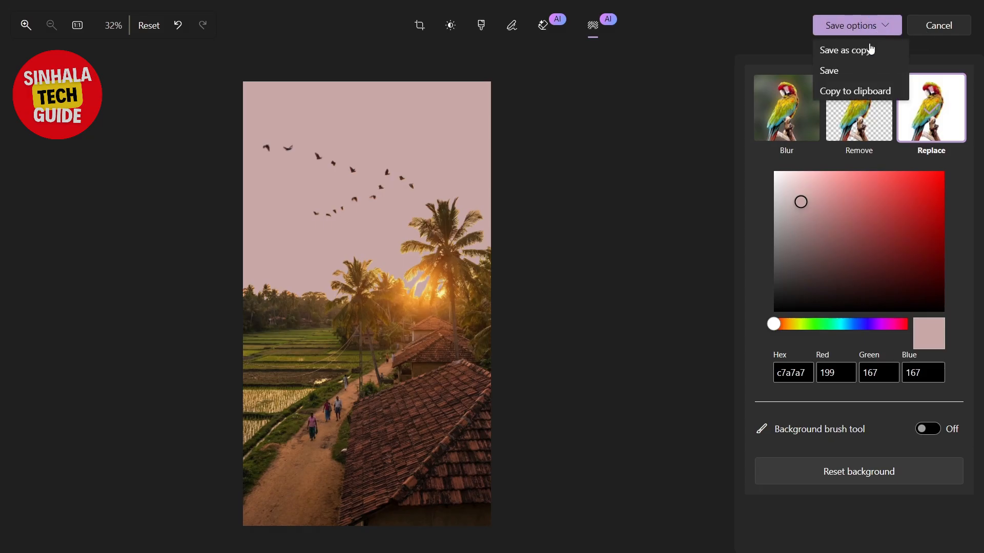
{"action": "left_click", "coordinate": [843, 51]}
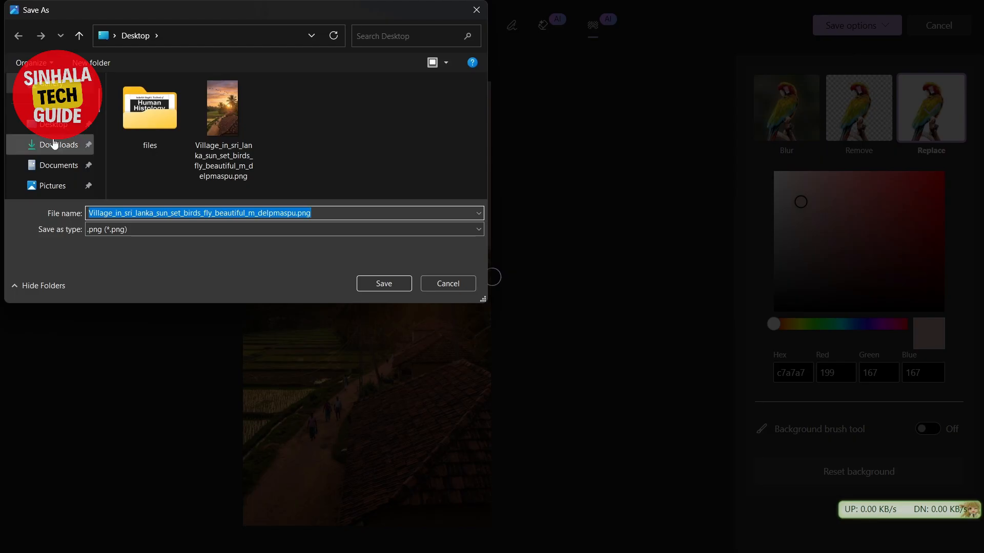
{"action": "left_click", "coordinate": [380, 290]}
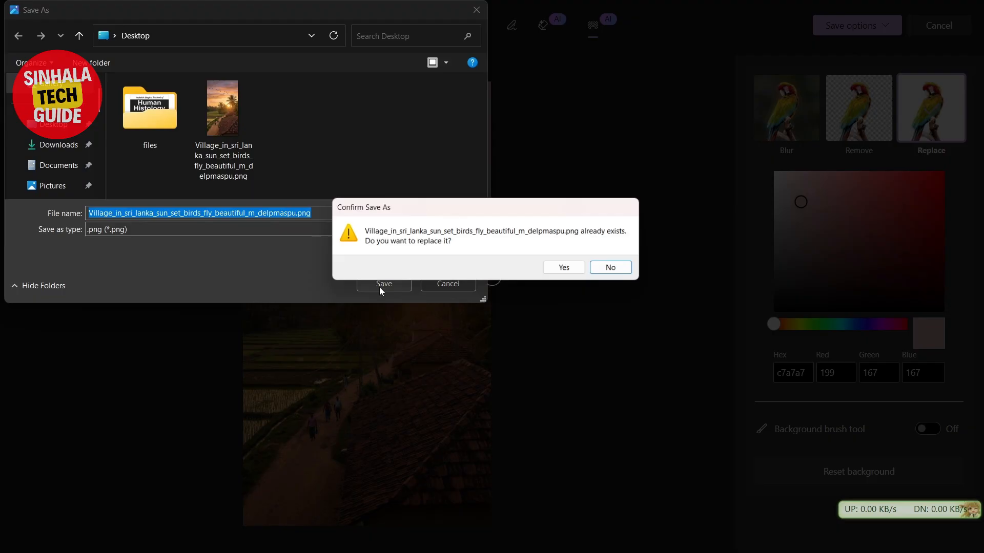
{"action": "left_click", "coordinate": [616, 269]}
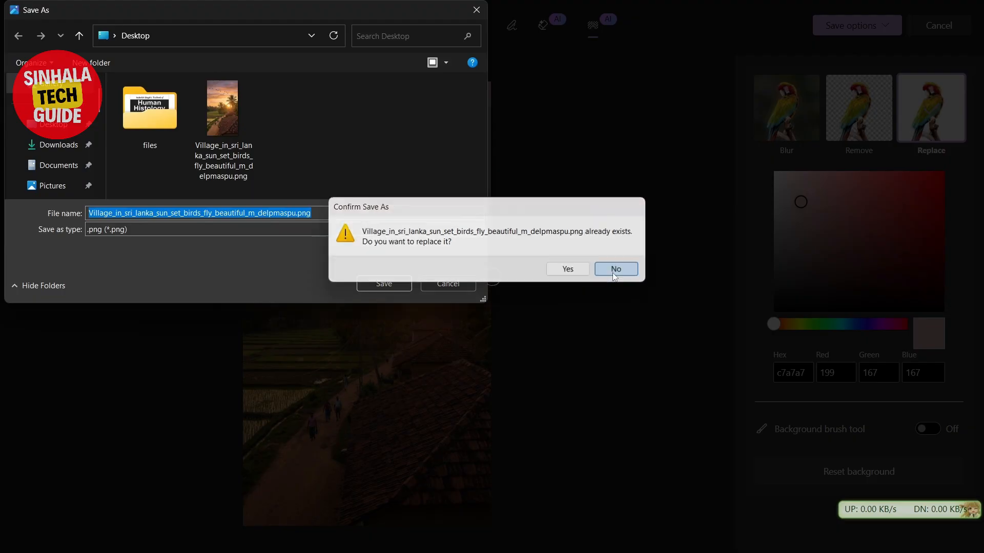
{"action": "left_click", "coordinate": [295, 212]}
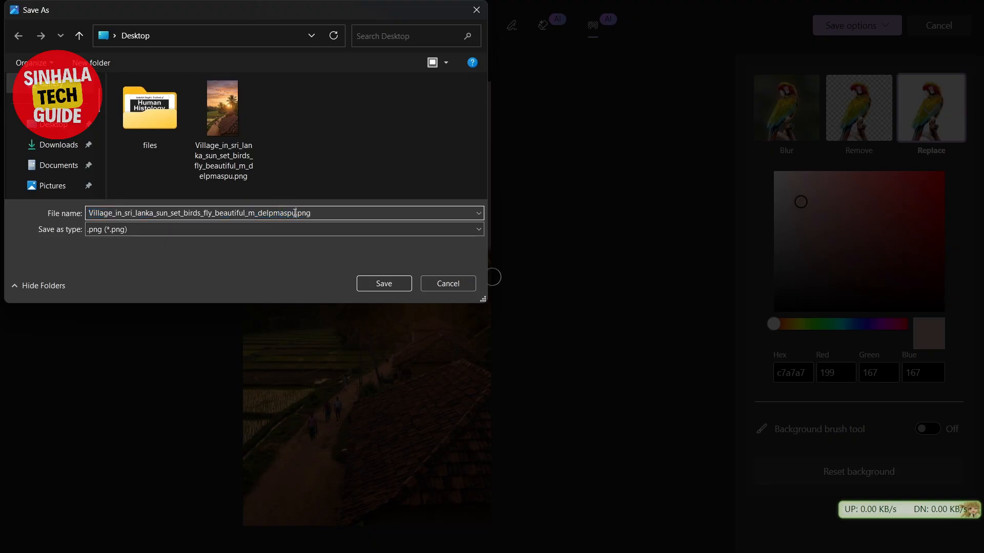
{"action": "type", "text": "ff"}
{"action": "left_click", "coordinate": [380, 279]}
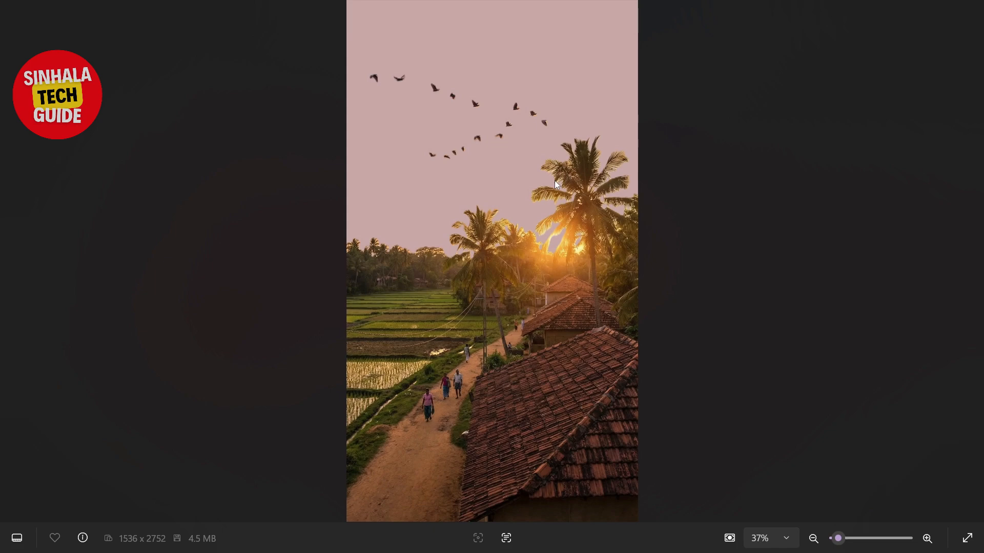
{"action": "mouse_move", "coordinate": [979, 3]}
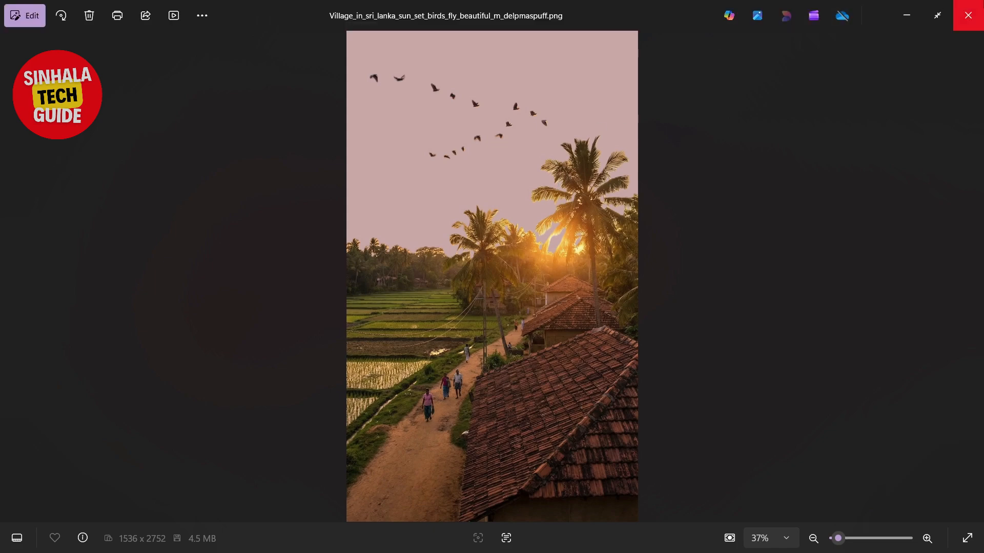
{"action": "left_click", "coordinate": [973, 7]}
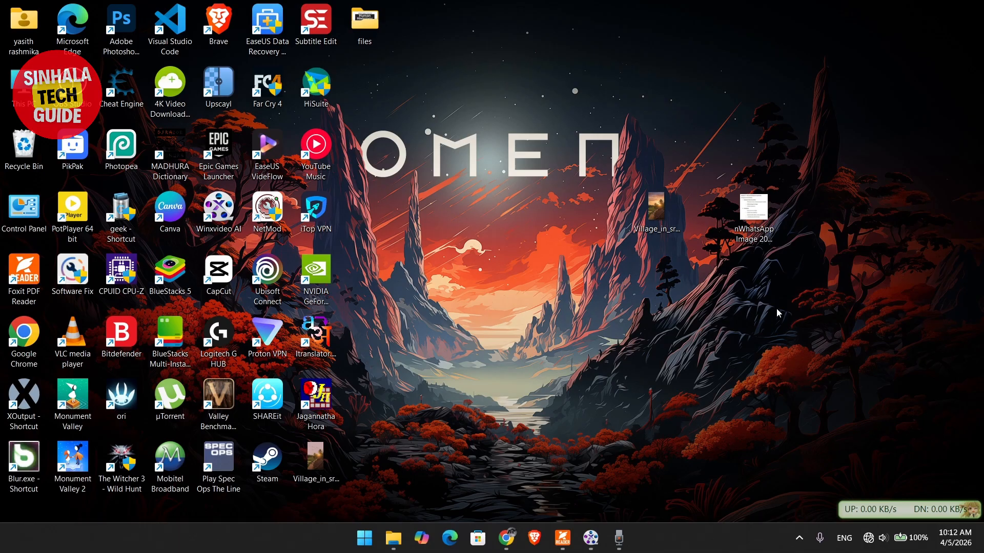
Open the nWhatsApp Image JPEG from the desktop and scan it for selectable text.
{"action": "double_click", "coordinate": [756, 226]}
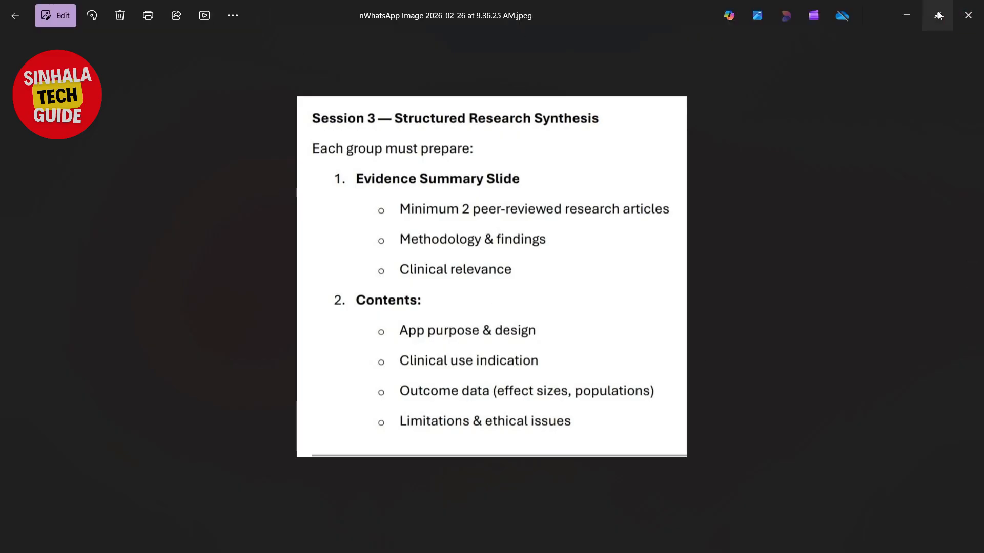
{"action": "left_click", "coordinate": [937, 16]}
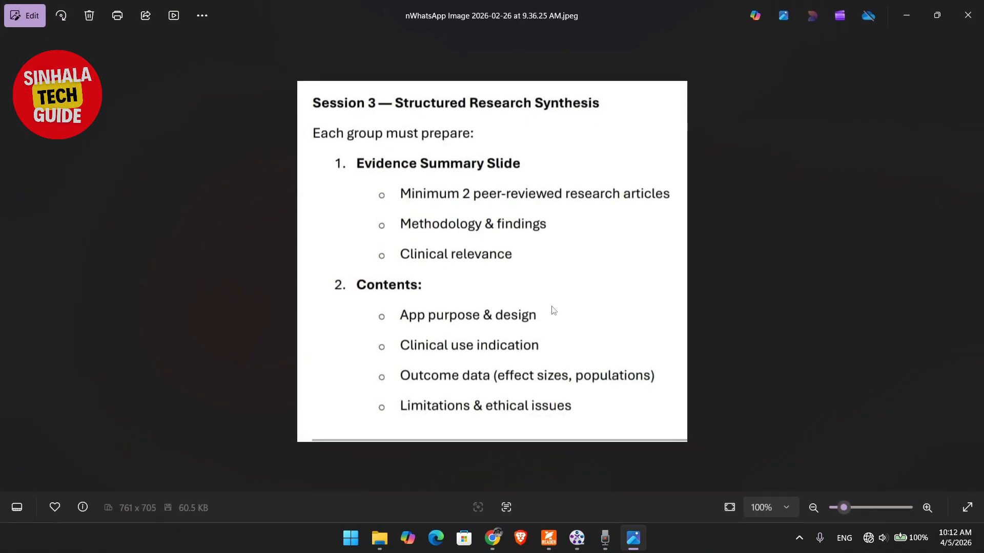
{"action": "left_click", "coordinate": [513, 501]}
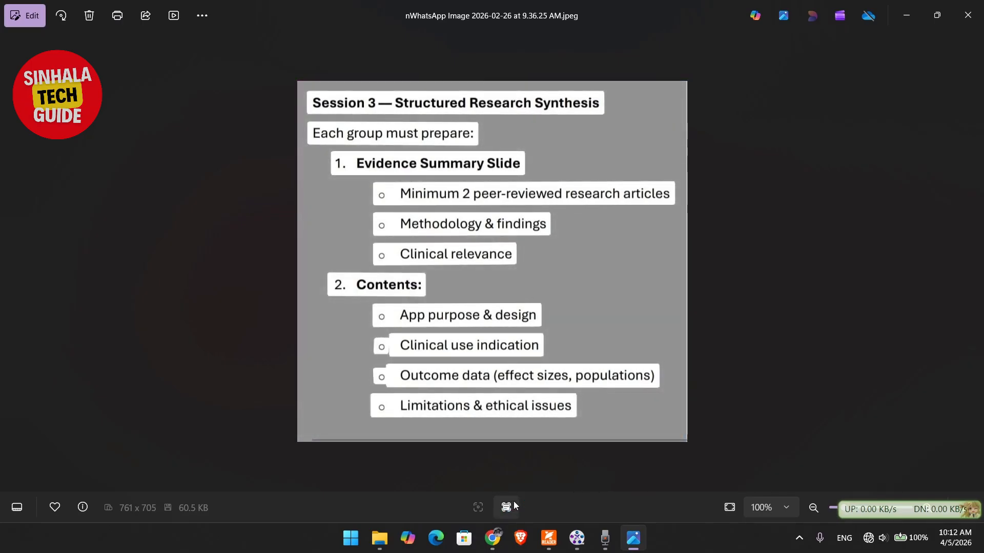